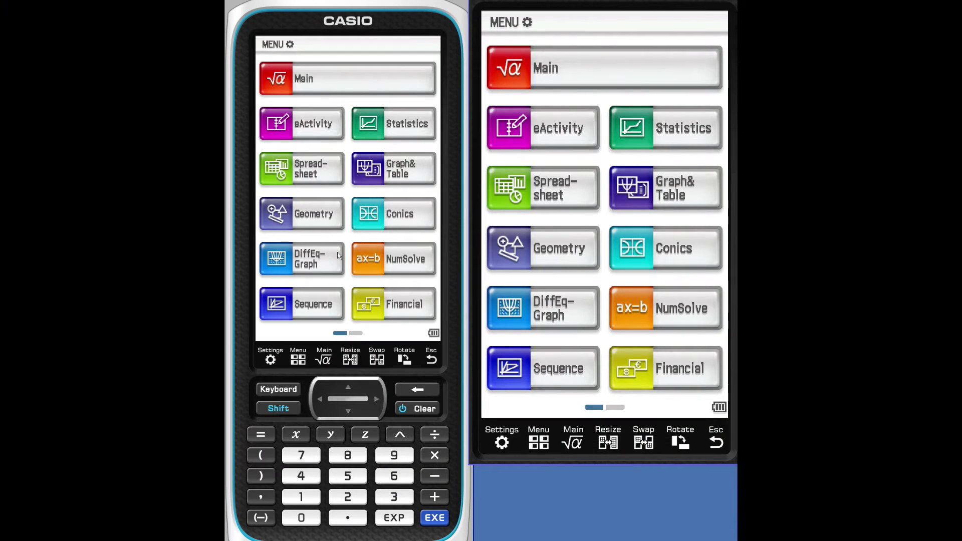
Launch the Main app and open the Define dialog from the Interactive menu
left_click(311, 81)
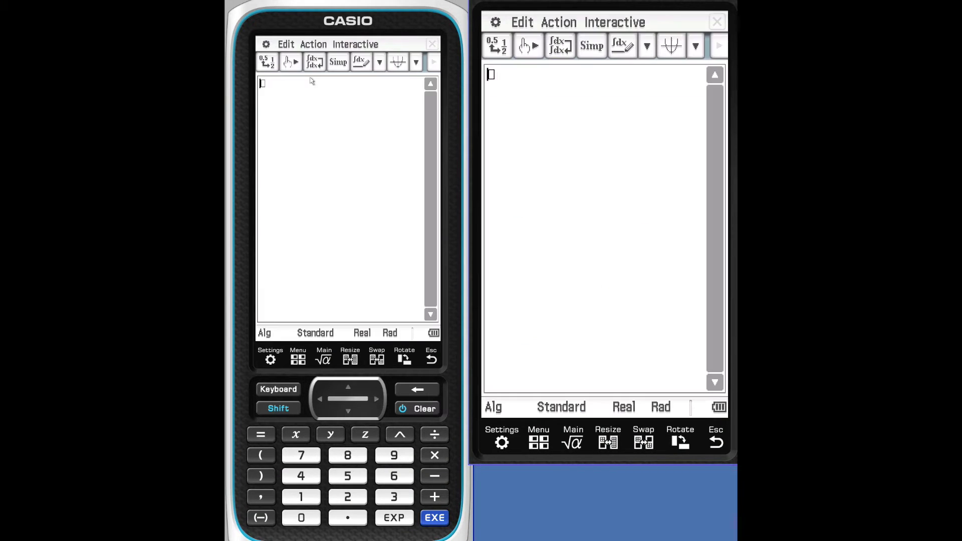
left_click(355, 45)
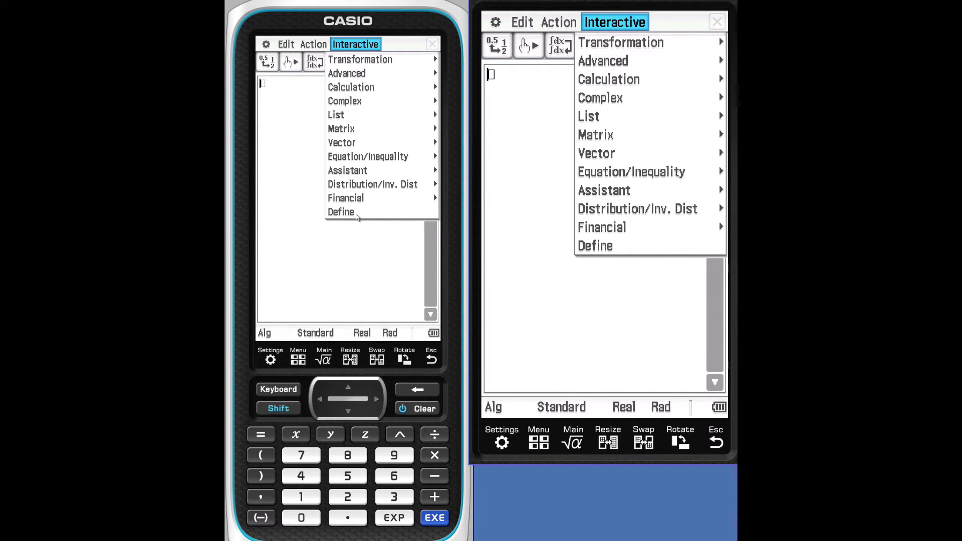
left_click(341, 213)
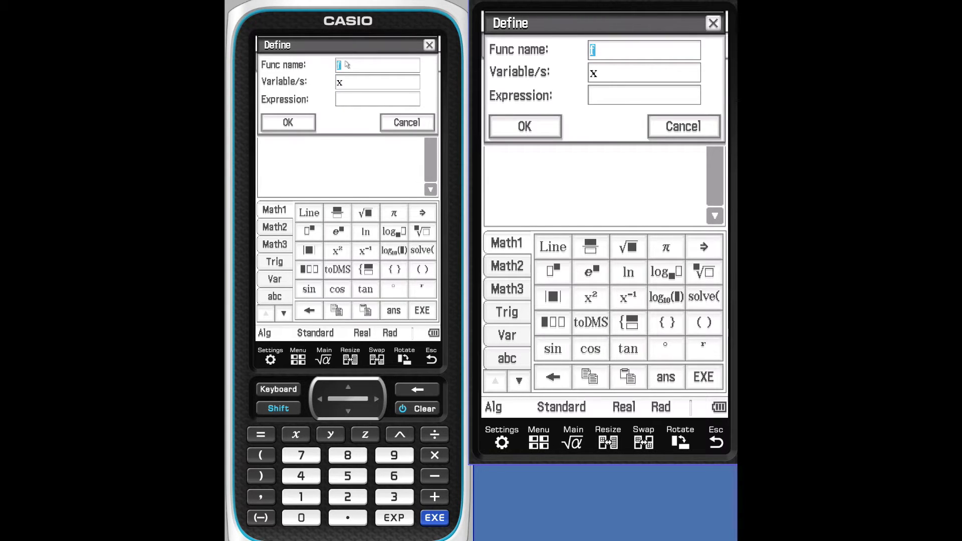
Enter x^3−2x^2 with the keypad in the Define dialog's Expression field
left_click(354, 99)
left_click(296, 434)
left_click(400, 435)
left_click(394, 496)
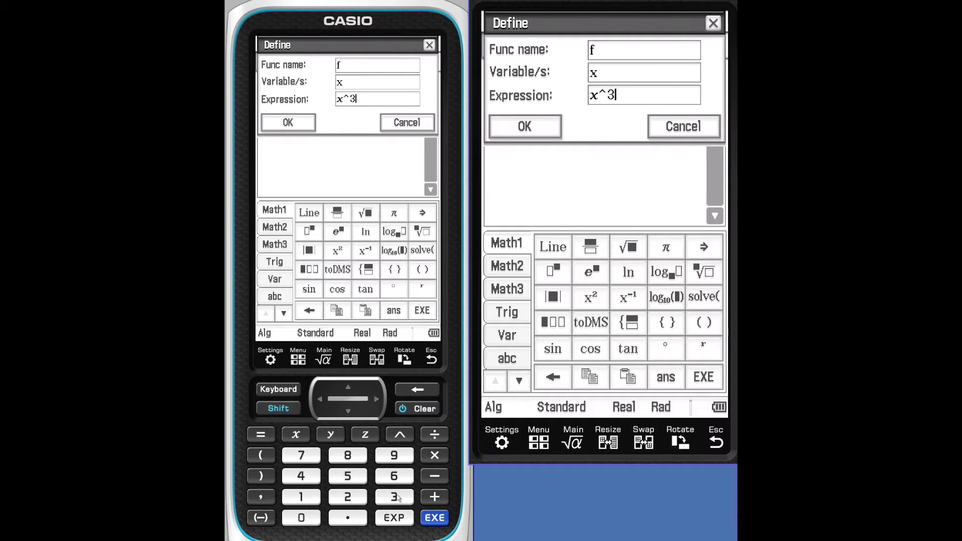
left_click(434, 476)
left_click(348, 496)
left_click(296, 434)
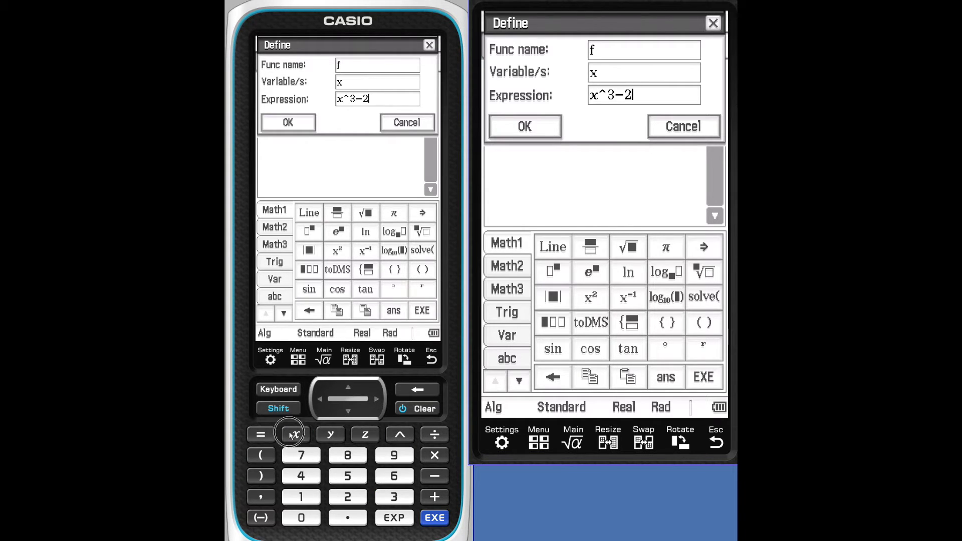
left_click(400, 434)
left_click(347, 497)
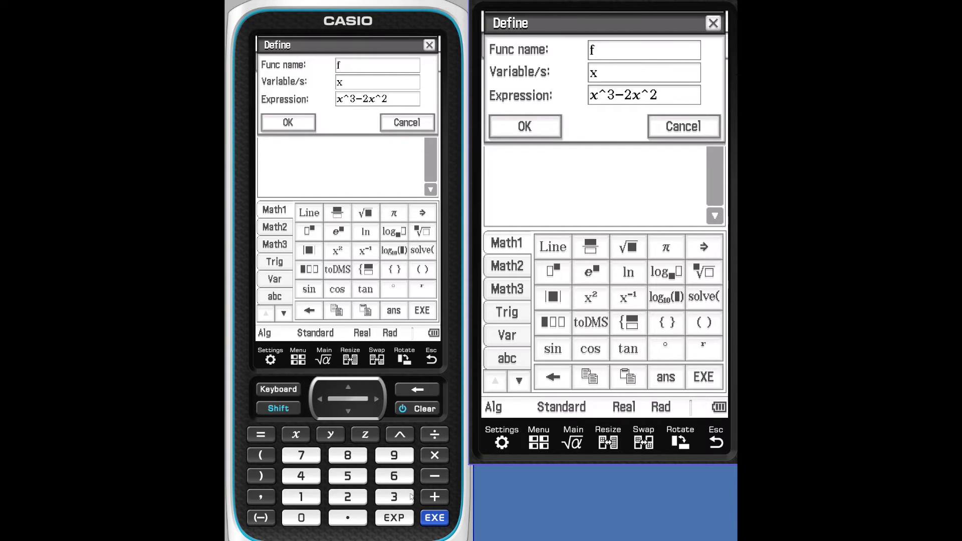
Finish the expression with +x−1 and confirm f(x)=x³−2x²+x−1
left_click(434, 497)
left_click(296, 434)
left_click(434, 477)
left_click(316, 496)
left_click(305, 122)
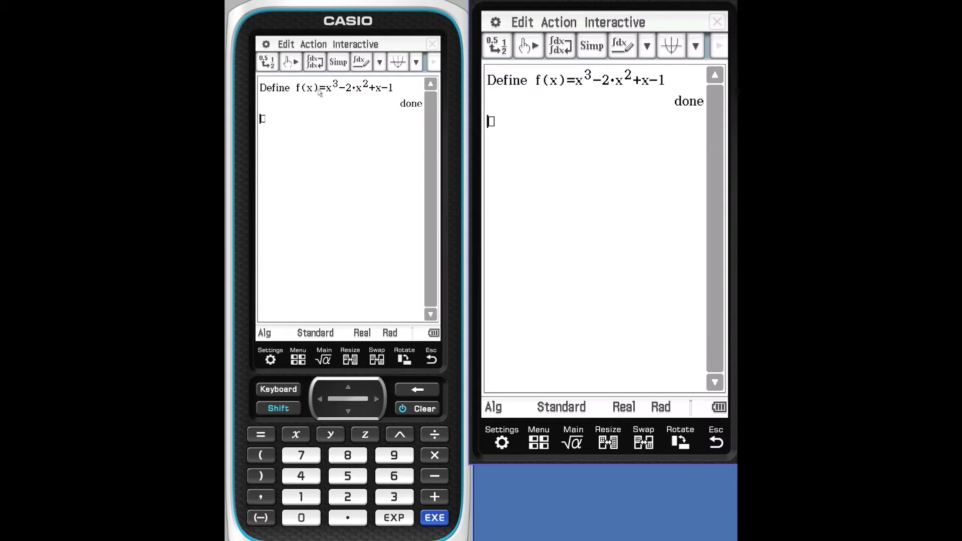
Copy f(x) into the entry line, change it to f(5), and evaluate it to 79
left_click_drag(319, 91, 261, 120)
left_click(278, 125)
left_click(425, 391)
left_click(364, 478)
left_click(435, 518)
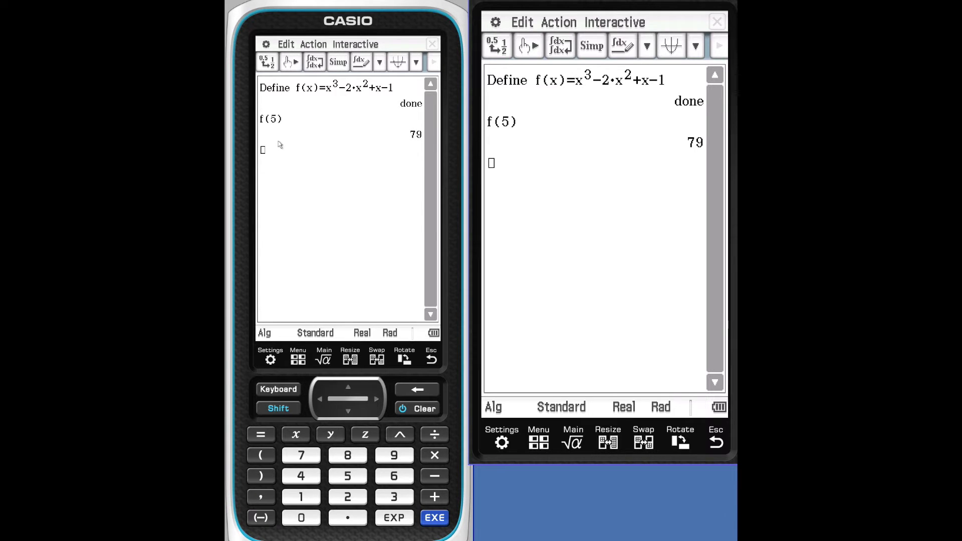
Enter f(y) on the letter keyboard and evaluate it, giving y³−2y²+y−1
left_click(278, 389)
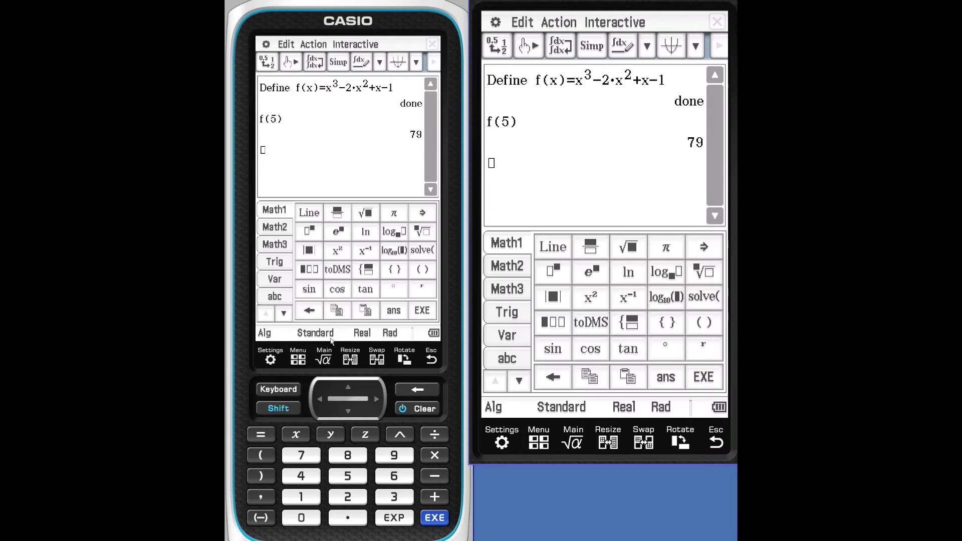
left_click(270, 296)
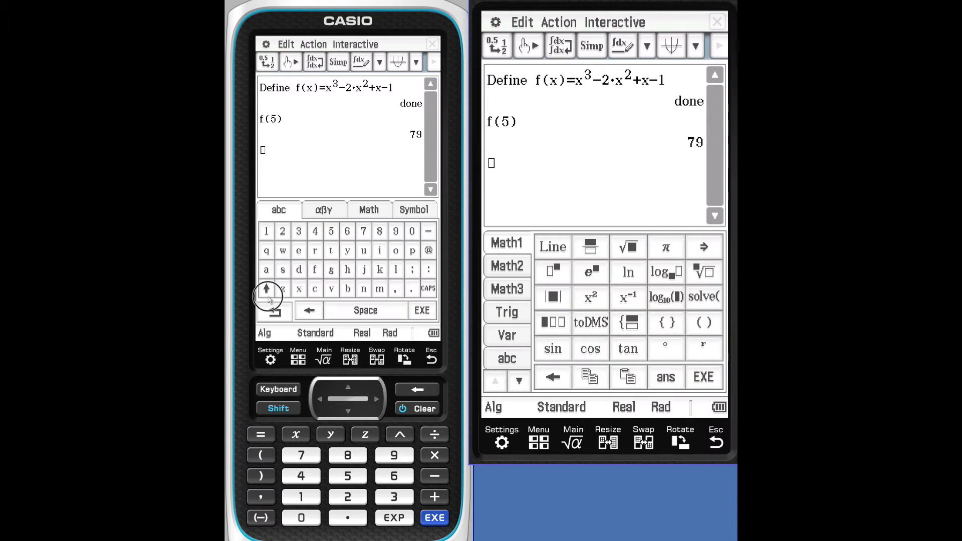
left_click(315, 270)
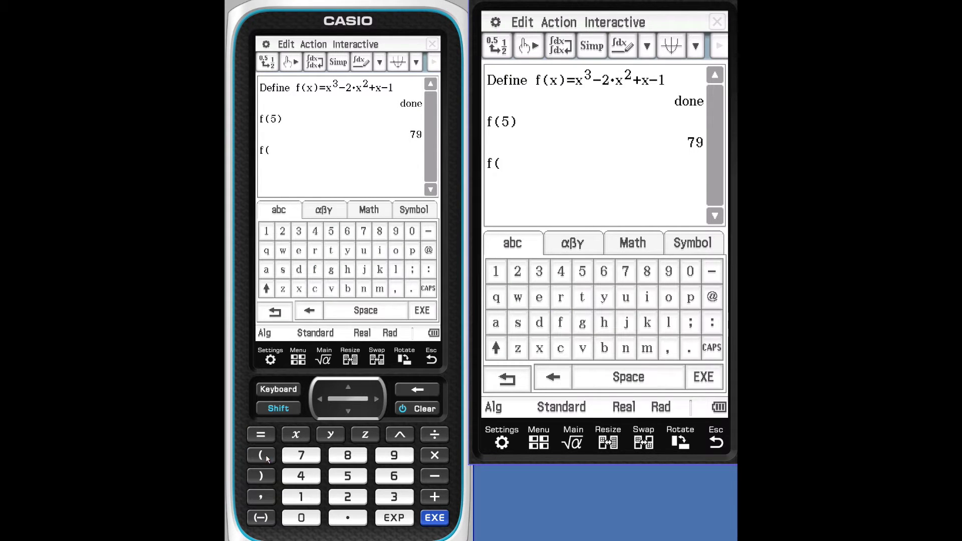
left_click(331, 436)
left_click(269, 477)
left_click(435, 518)
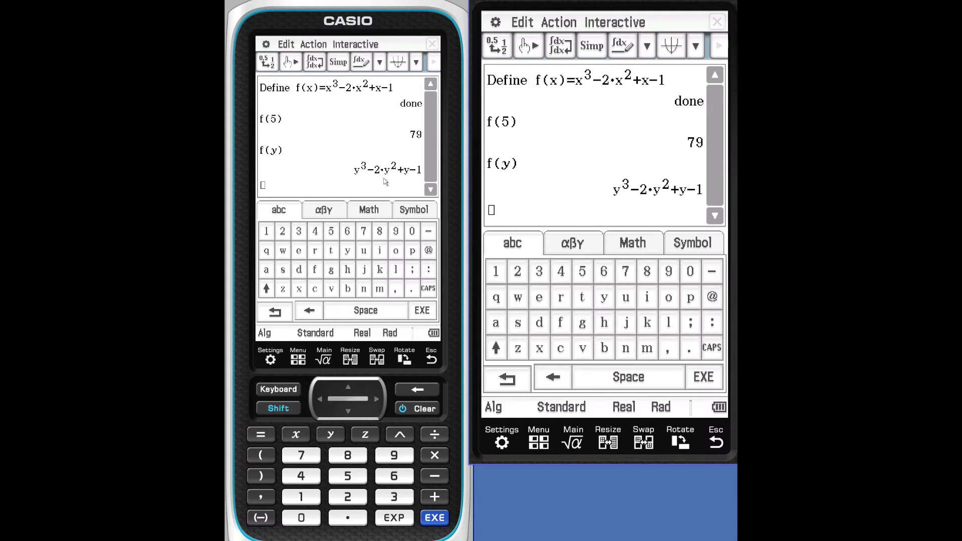
Start a new Define and set the function name to g
left_click(356, 44)
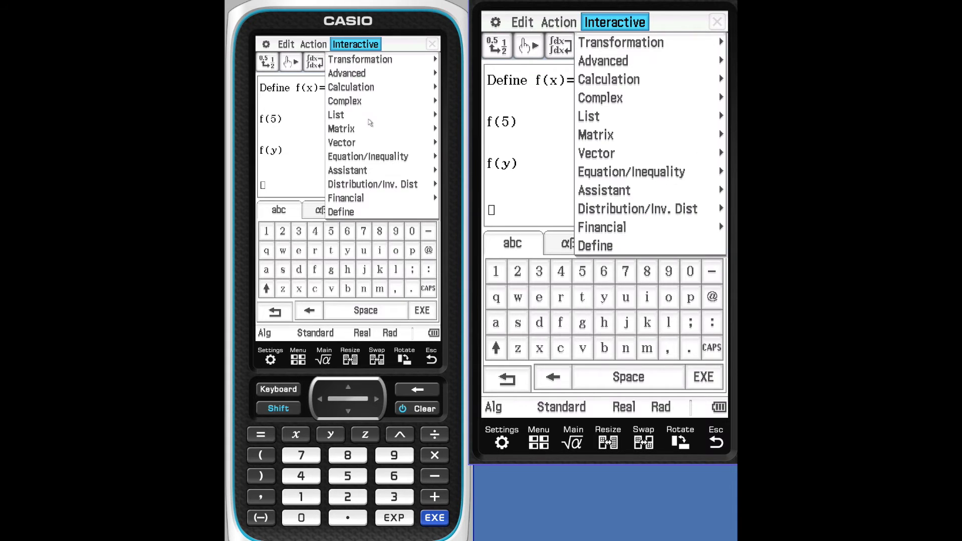
left_click(360, 211)
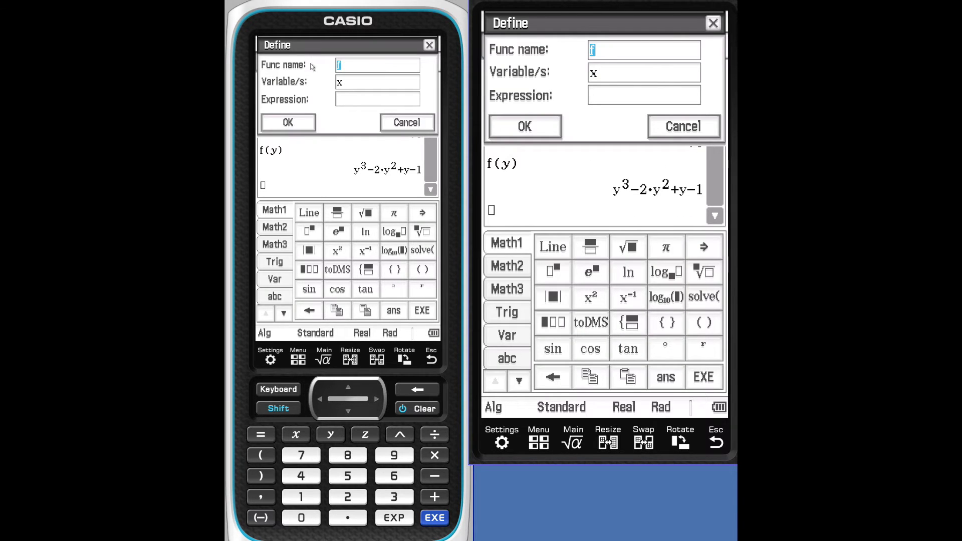
left_click(281, 297)
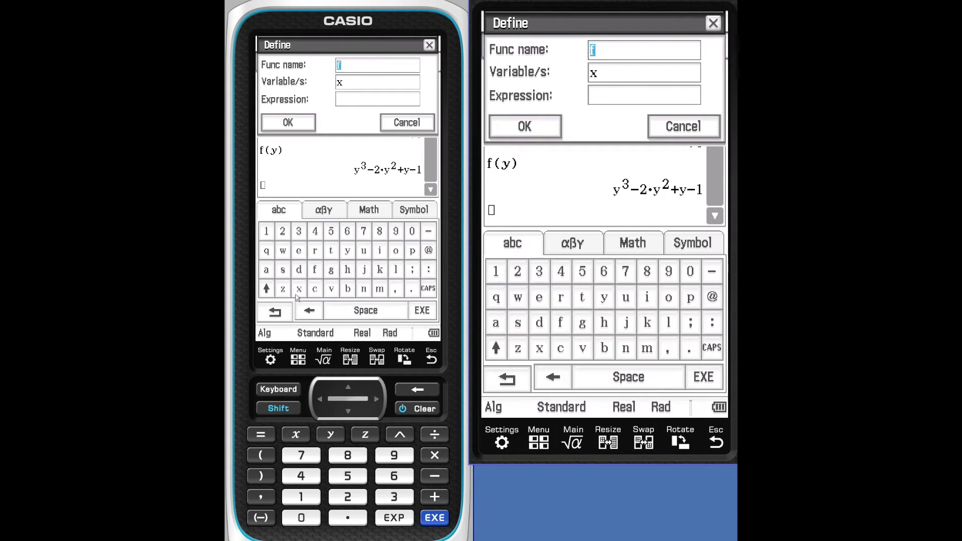
left_click(330, 270)
Enter 1/(x+3) as the expression and confirm g(x)
left_click(301, 496)
left_click(436, 436)
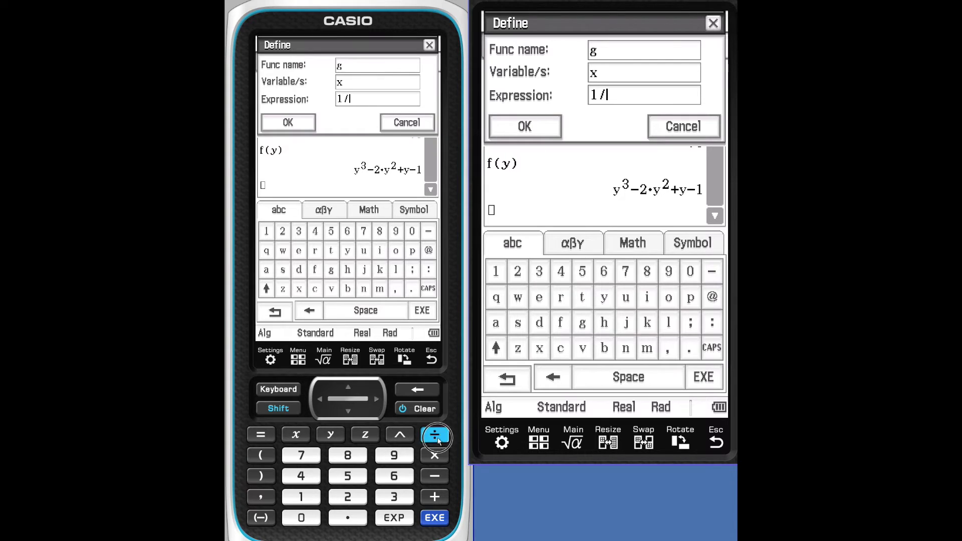
left_click(269, 460)
left_click(296, 434)
left_click(434, 497)
left_click(394, 496)
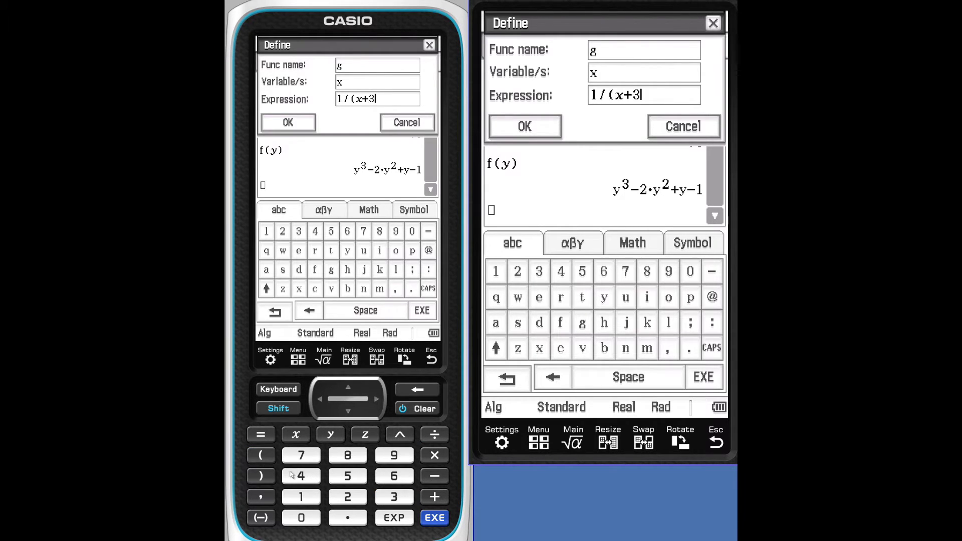
left_click(269, 476)
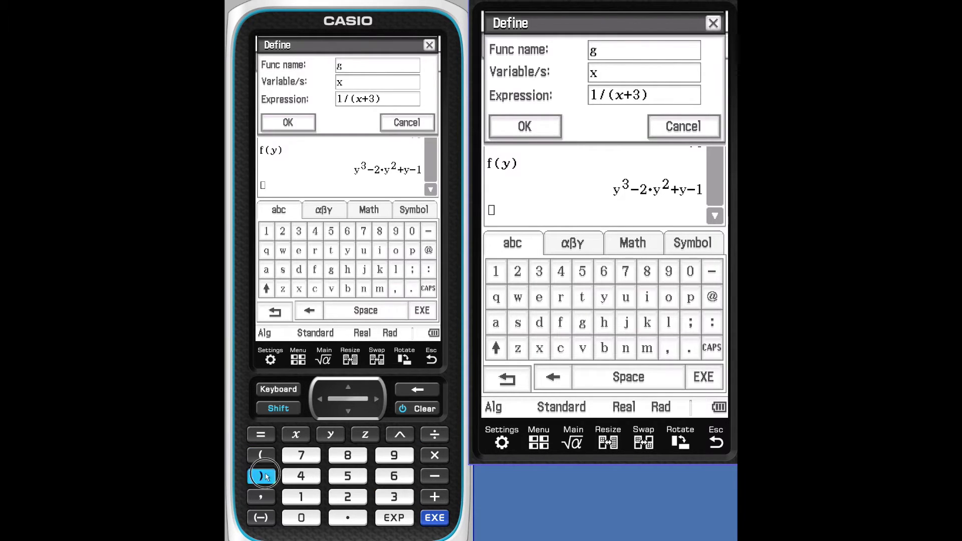
left_click(306, 121)
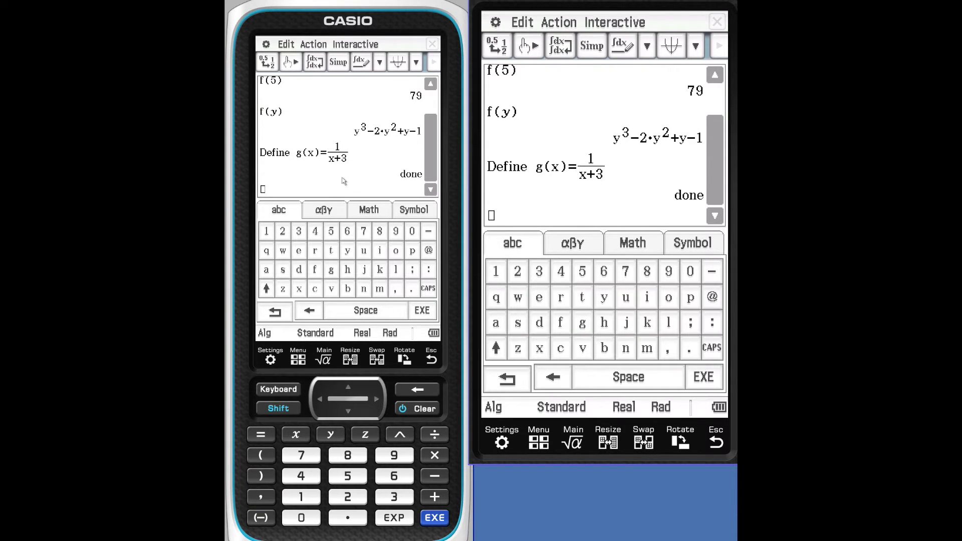
Hide the keyboard and copy f(y) and g(x) from history into the entry line
left_click(279, 390)
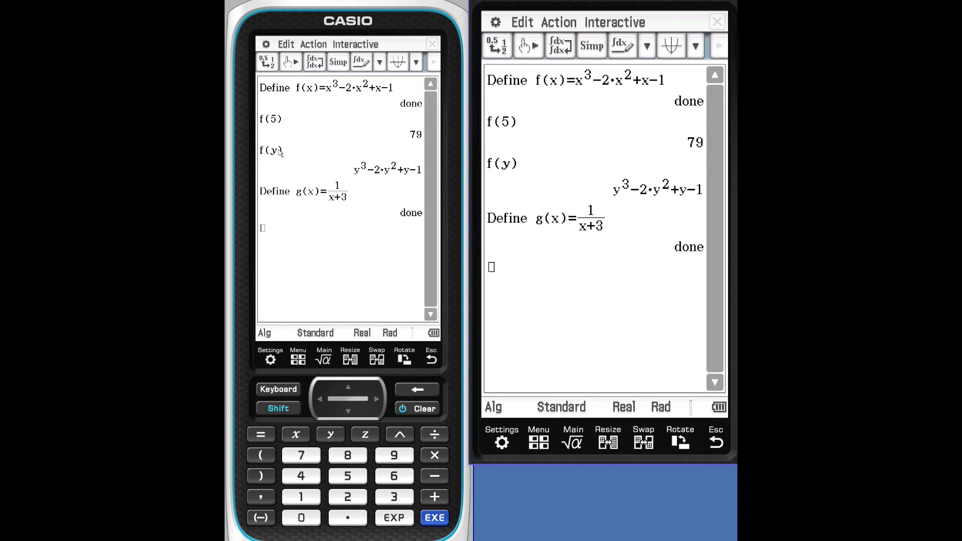
left_click_drag(282, 152, 270, 231)
key("BackSpace")
left_click_drag(321, 197, 272, 228)
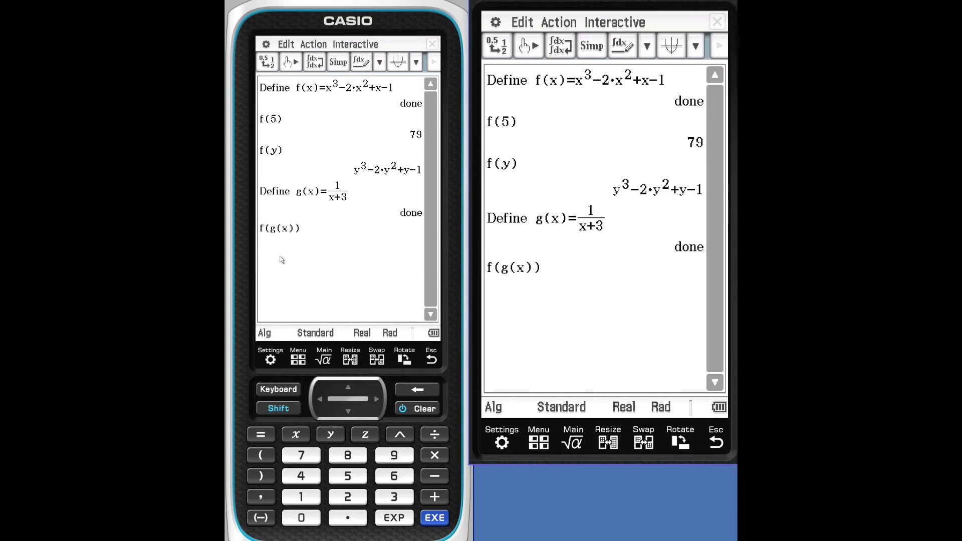
left_click(283, 157)
left_click(281, 156)
left_click_drag(281, 156, 308, 234)
Trim the entry to f(g(x)) and evaluate it to 1/(x+3) − 2/(x+3)² + 1/(x+3)³ − 1
left_click(420, 389)
left_click(422, 390)
left_click(418, 390)
left_click(434, 518)
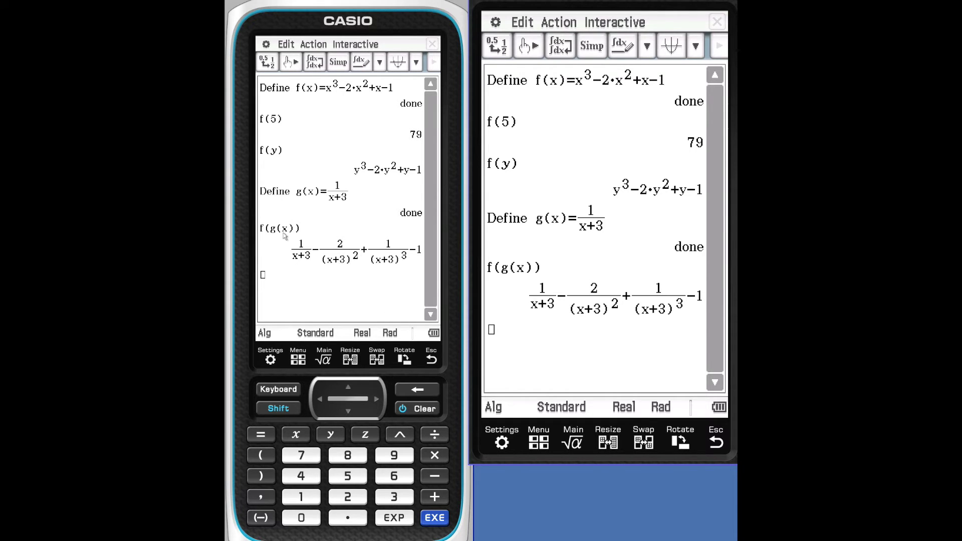
Build g(f(x)) from history pieces and evaluate it to 1/(x³−2x²+x+2)
left_click(319, 193)
left_click_drag(319, 193, 265, 283)
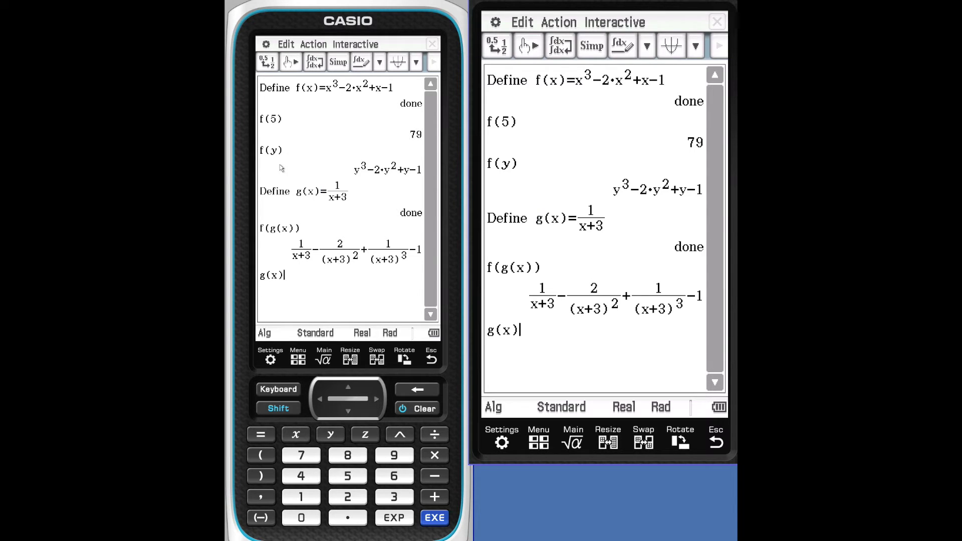
left_click_drag(283, 156, 273, 276)
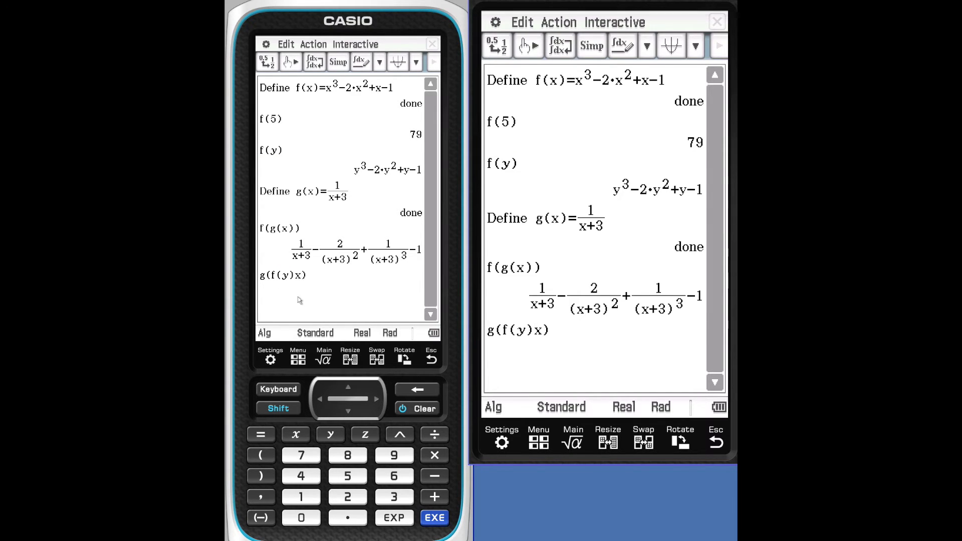
key("BackSpace")
left_click(290, 282)
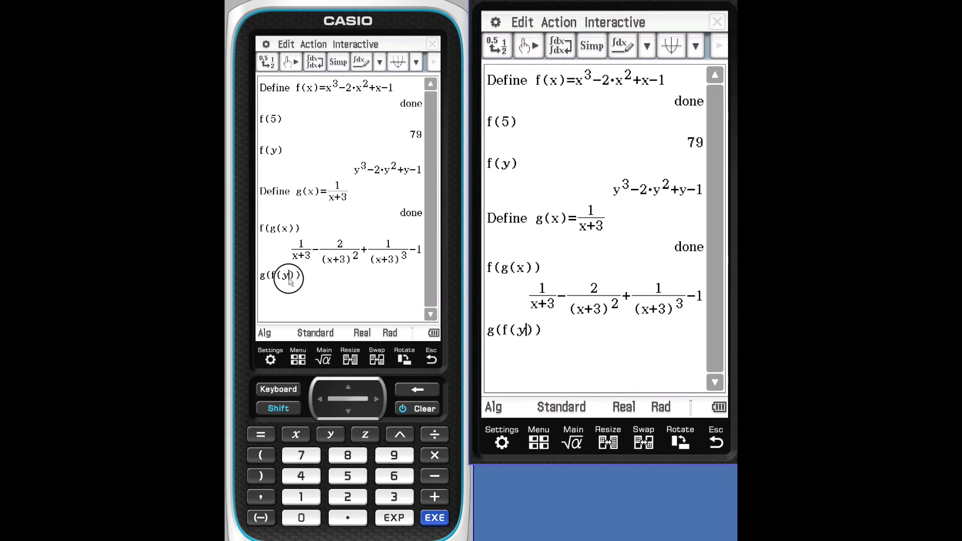
left_click(416, 392)
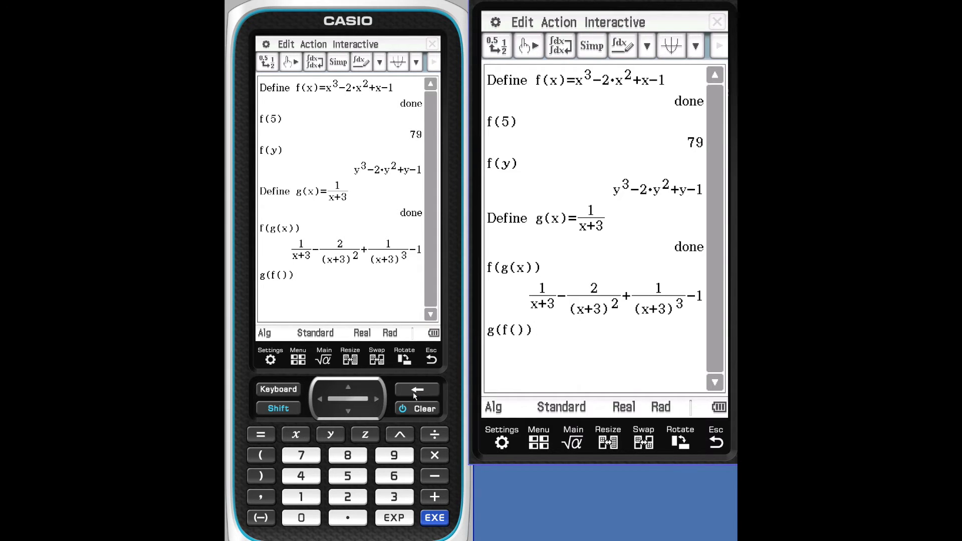
left_click(295, 436)
left_click(439, 520)
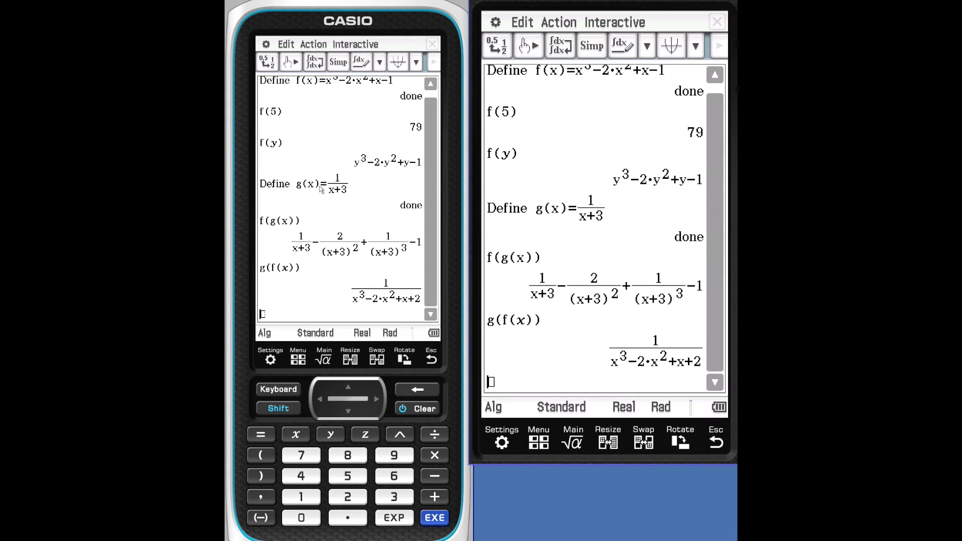
Assemble g(f(g(x))) from history pieces, remove the stray x, and evaluate it
left_click_drag(321, 184, 266, 314)
left_click_drag(301, 221, 277, 319)
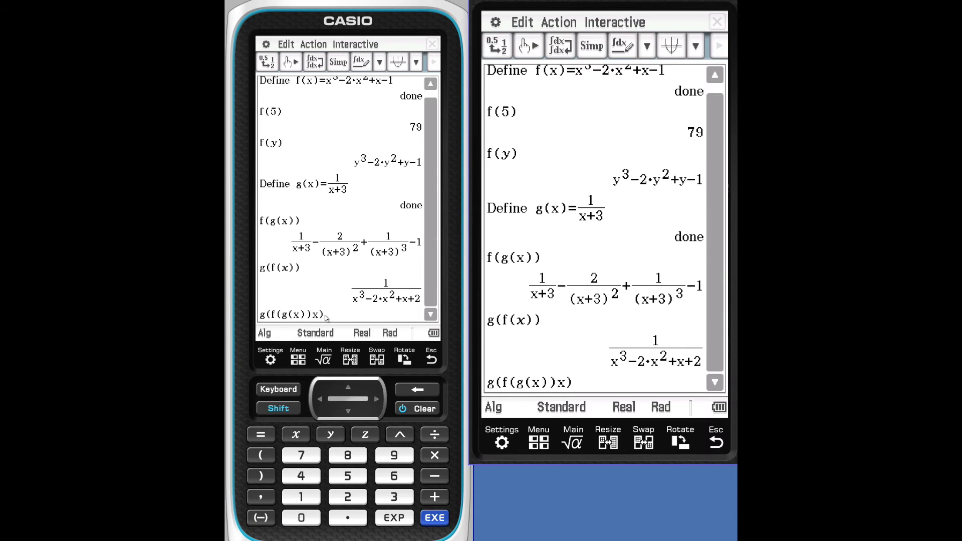
left_click(414, 390)
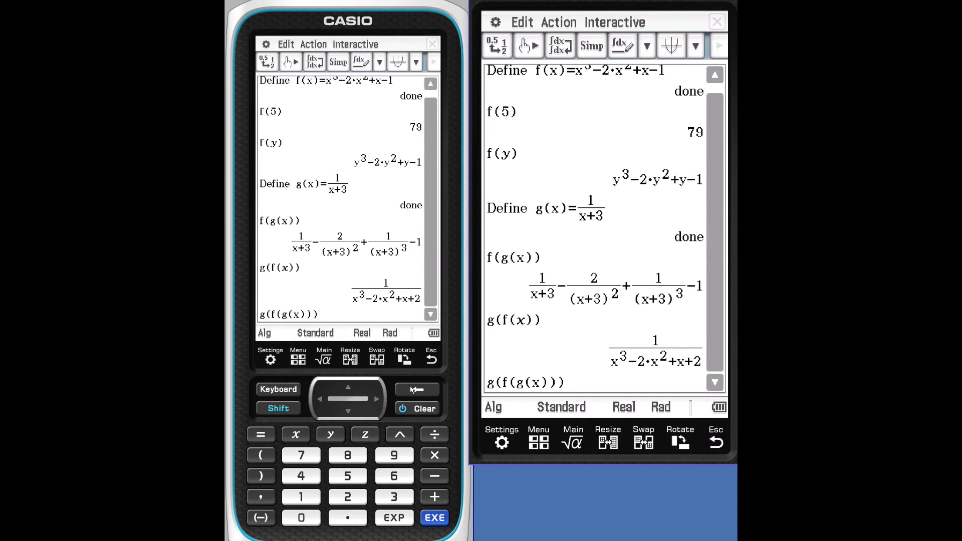
left_click(434, 518)
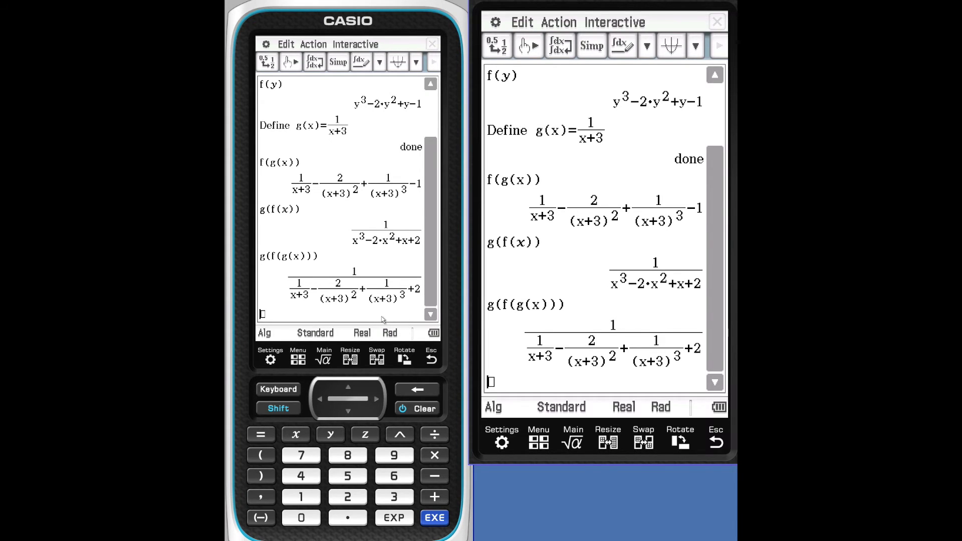
Replace the innermost x with −2 and evaluate g(f(g(−2))) to 1/2
left_click(301, 260)
left_click(412, 389)
left_click(261, 518)
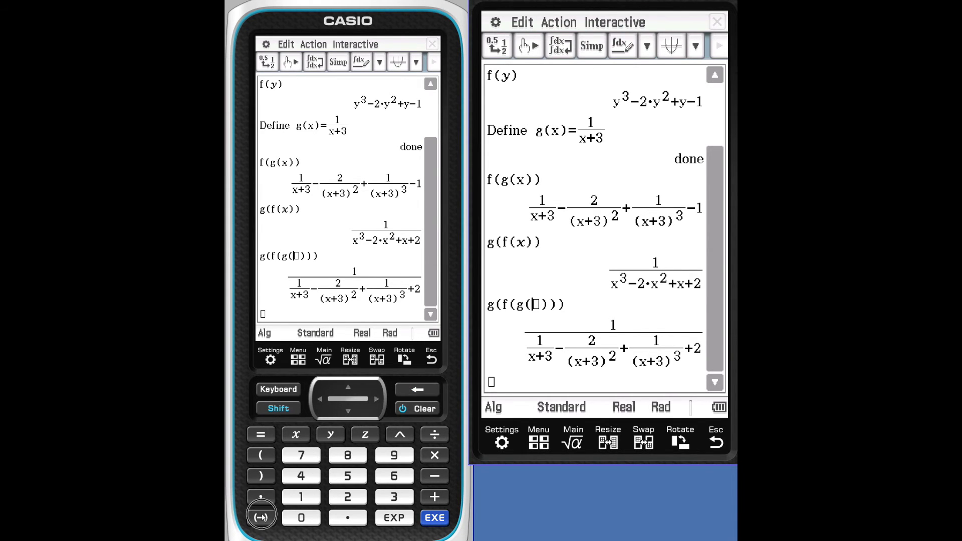
left_click(348, 496)
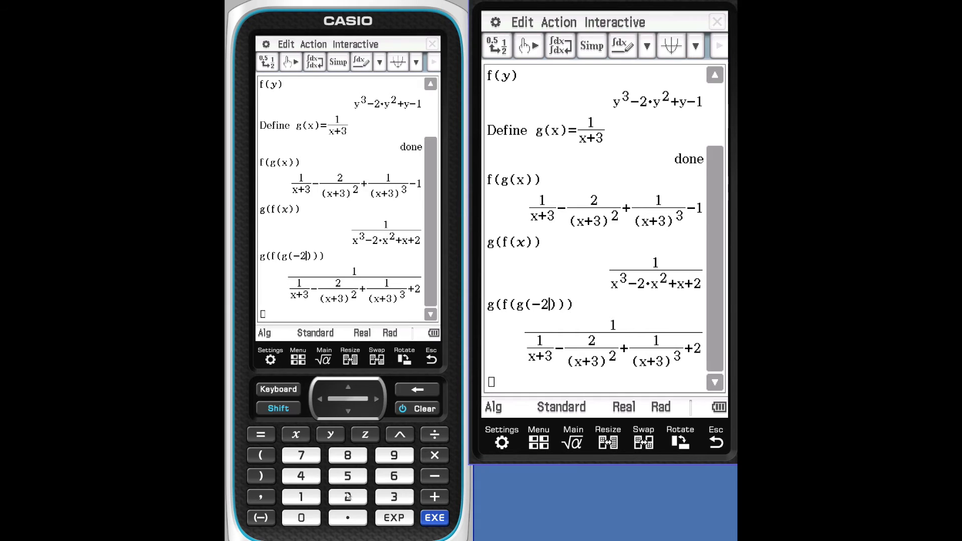
left_click(434, 517)
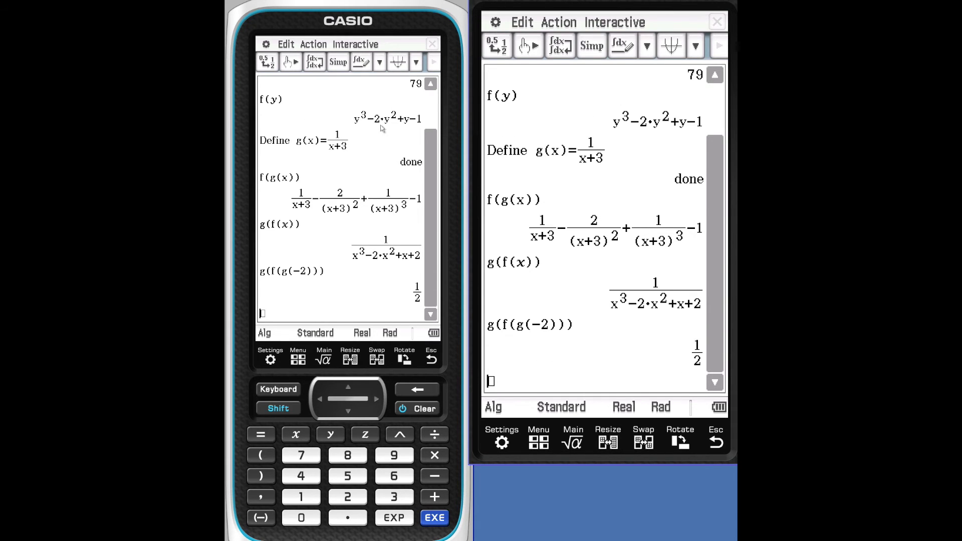
left_click(325, 44)
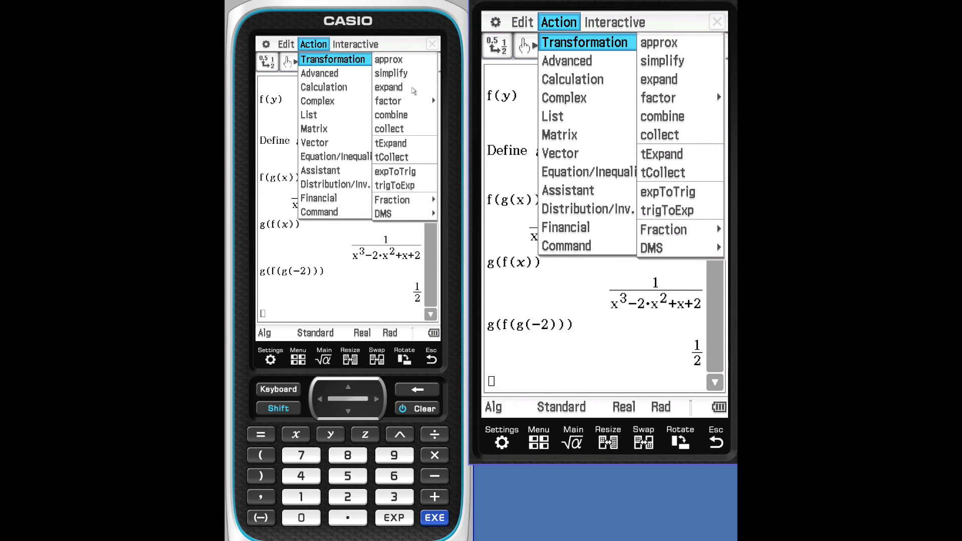
Browse the Action submenus: Transformation, Advanced, Calculus, Complex, List and Matrix
left_click(429, 105)
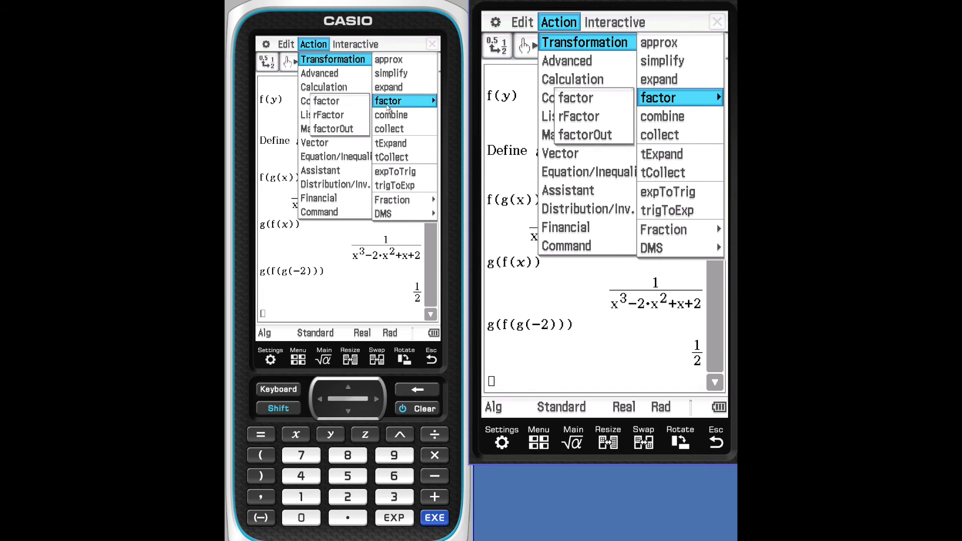
left_click(397, 198)
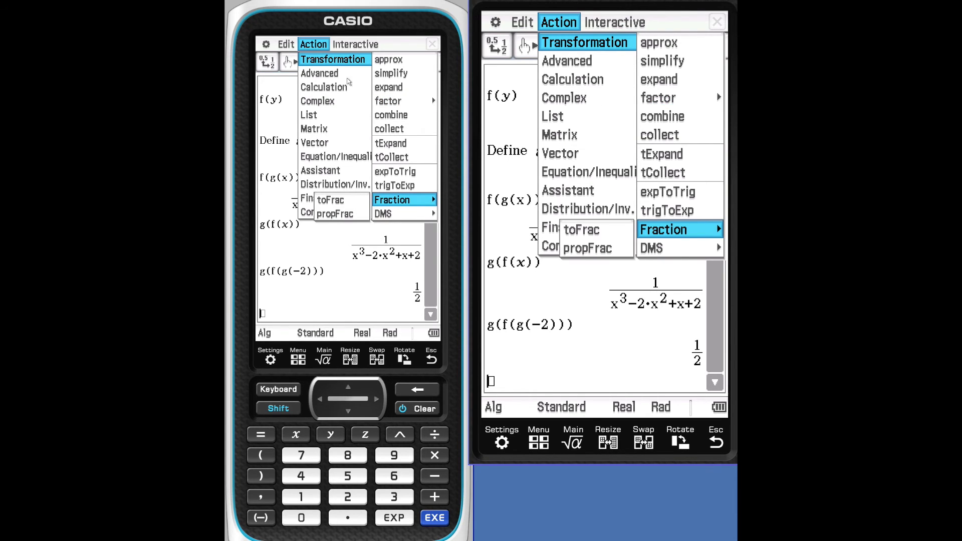
left_click(332, 74)
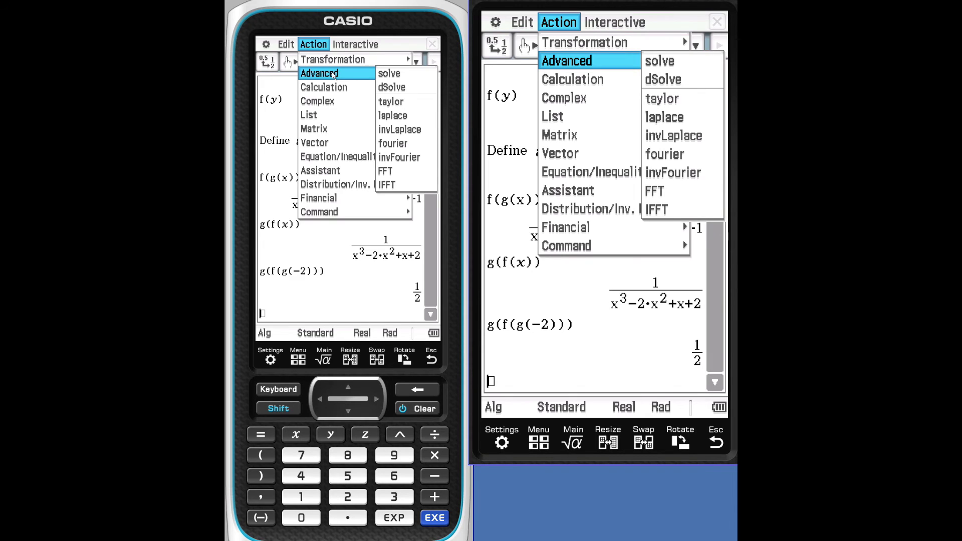
left_click(333, 88)
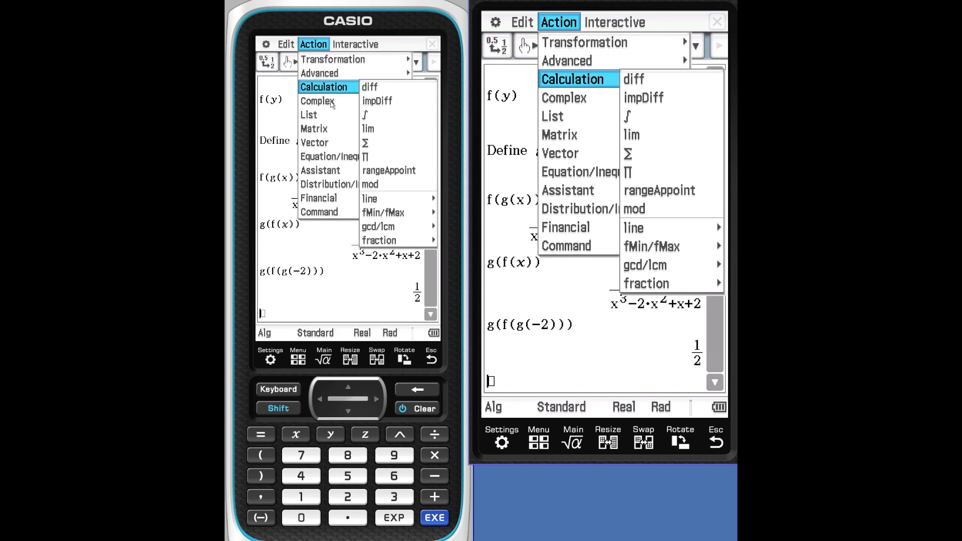
left_click(331, 102)
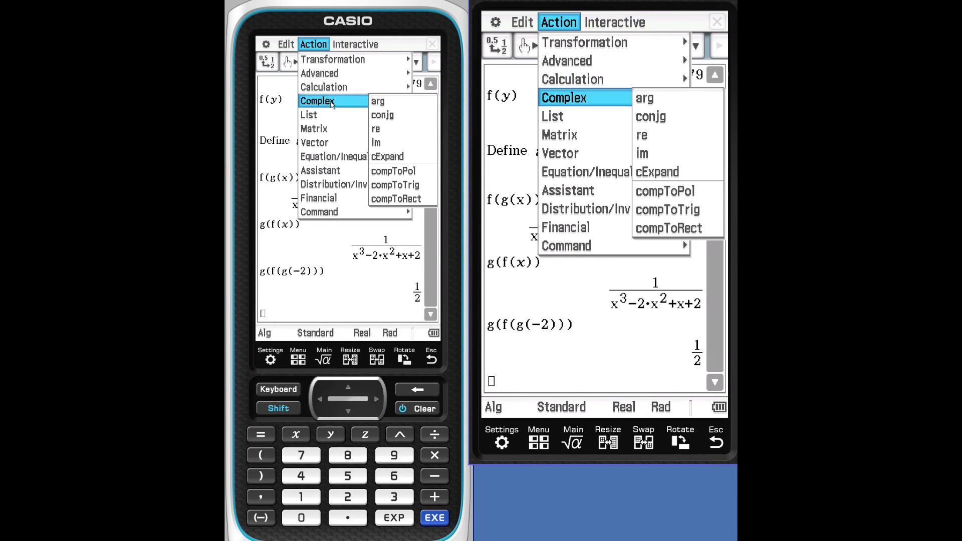
left_click(326, 117)
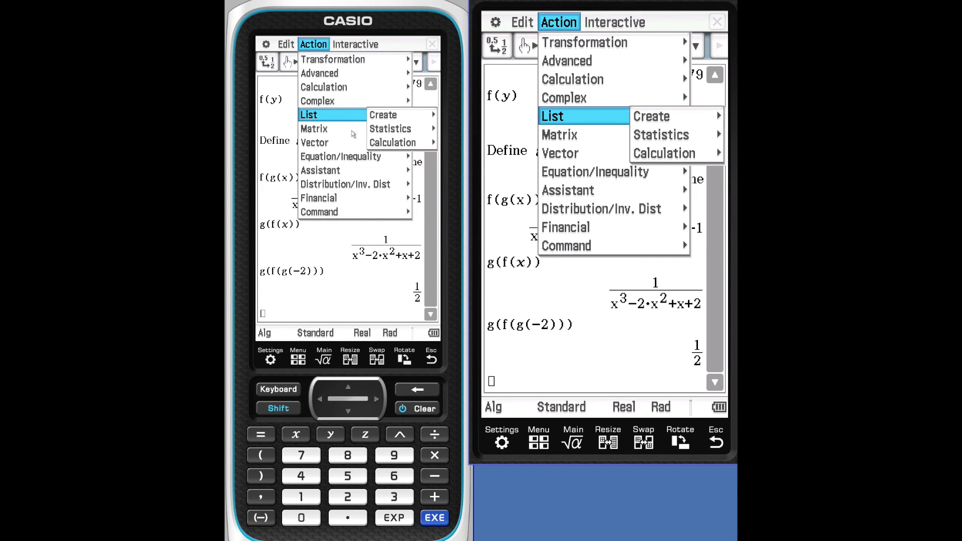
left_click(340, 132)
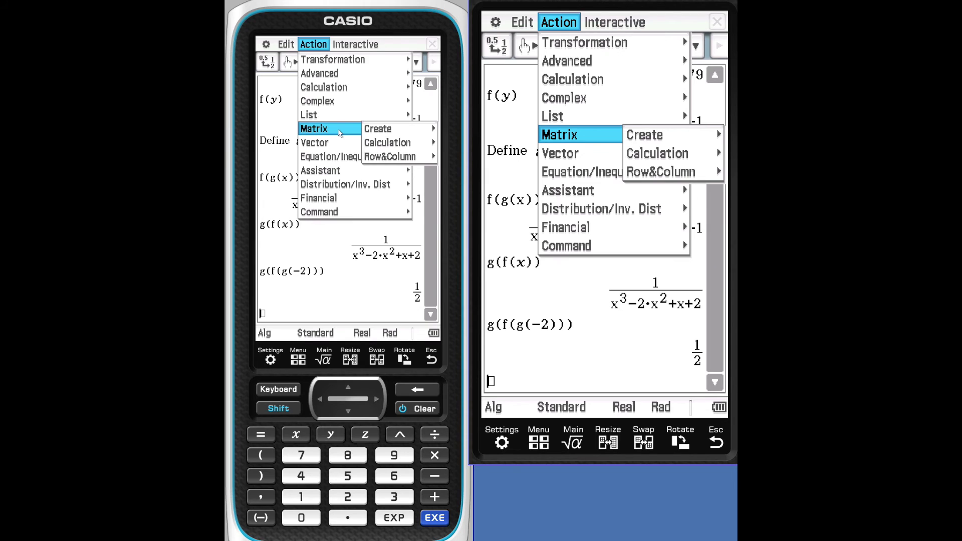
Browse Vector, Equation/Inequality, Assistant, Distribution, Financial and Command, then show the Interactive menu
left_click(326, 145)
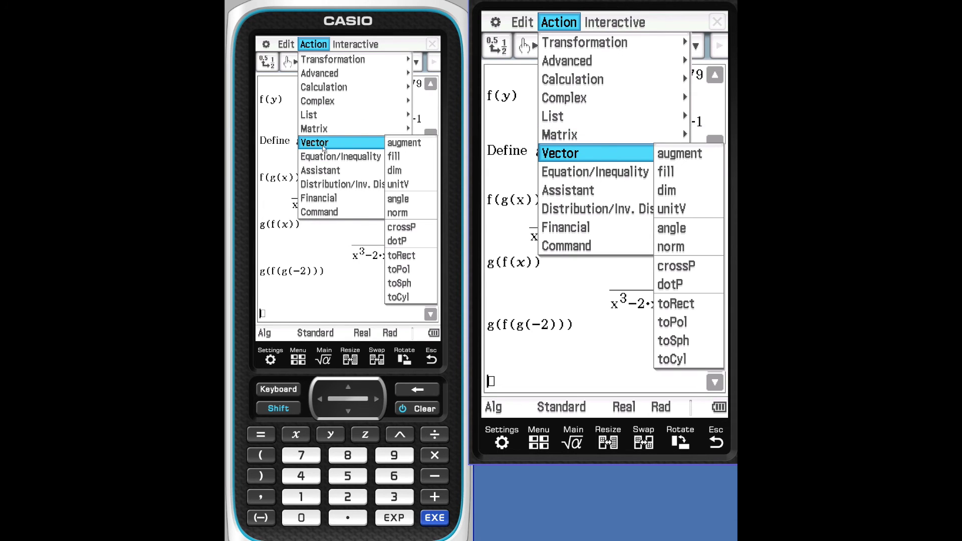
left_click(340, 161)
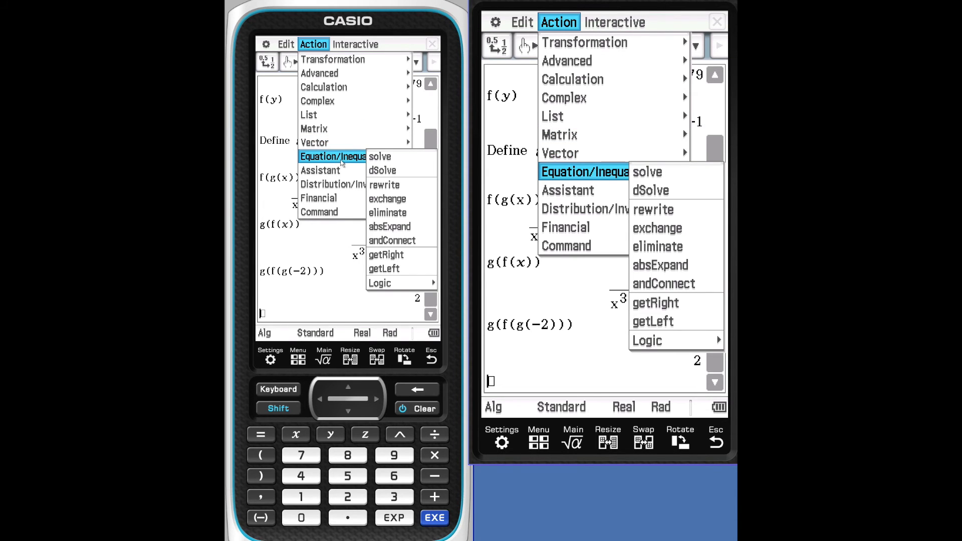
left_click(341, 173)
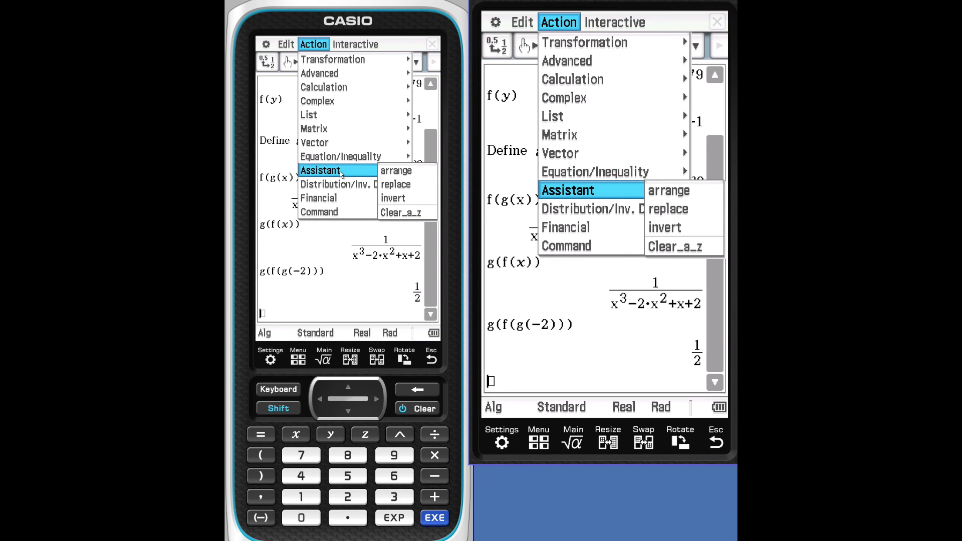
left_click(336, 186)
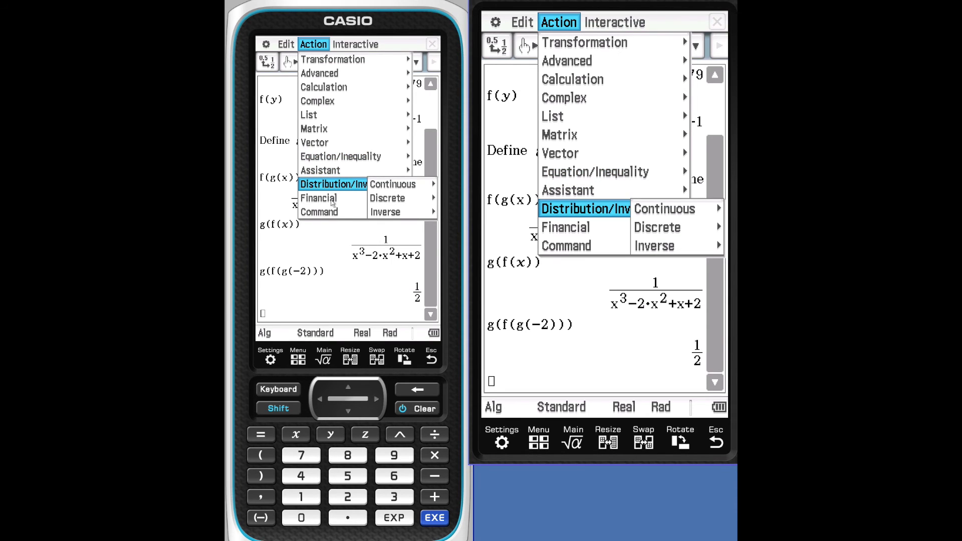
left_click(333, 199)
left_click(319, 214)
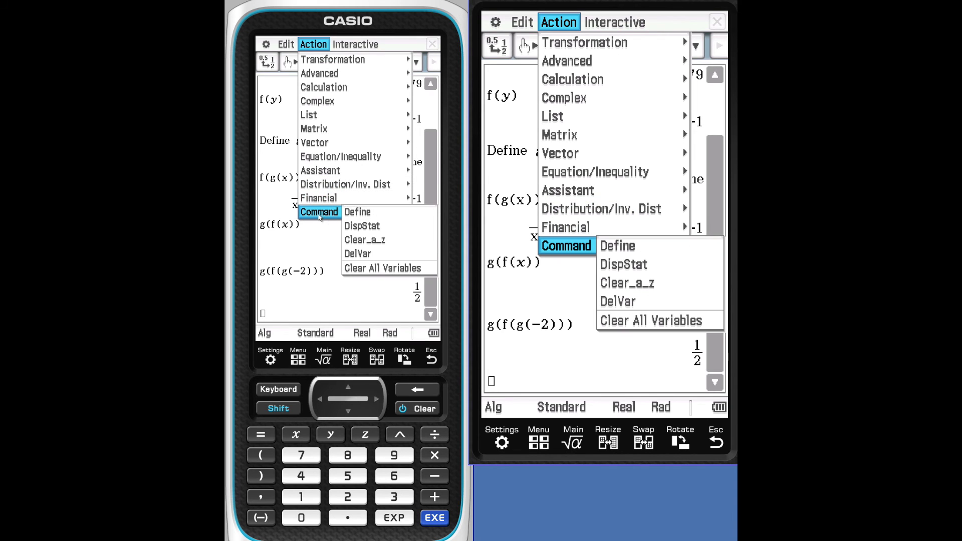
left_click(368, 46)
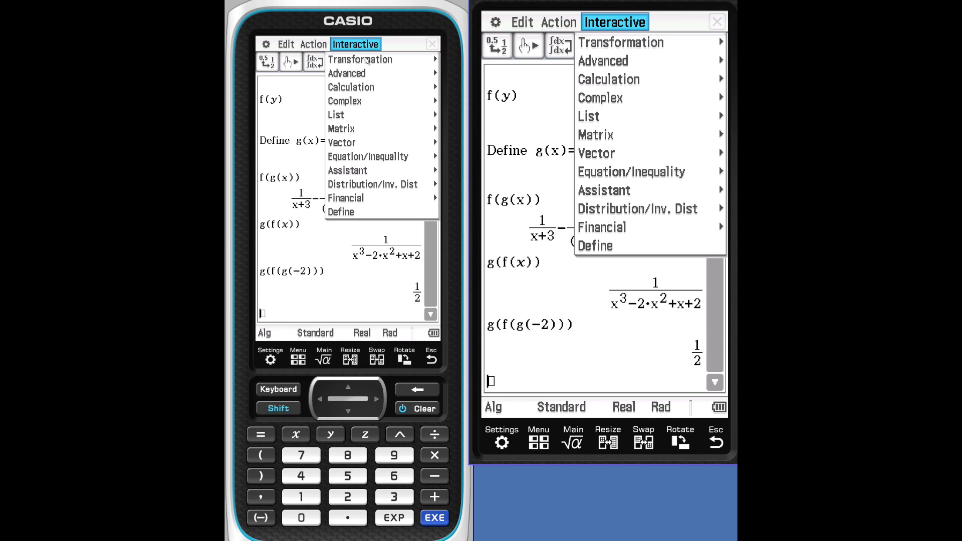
Browse the Interactive Transformation, Advanced, Calculus, Complex, List and Matrix command submenus
left_click(366, 60)
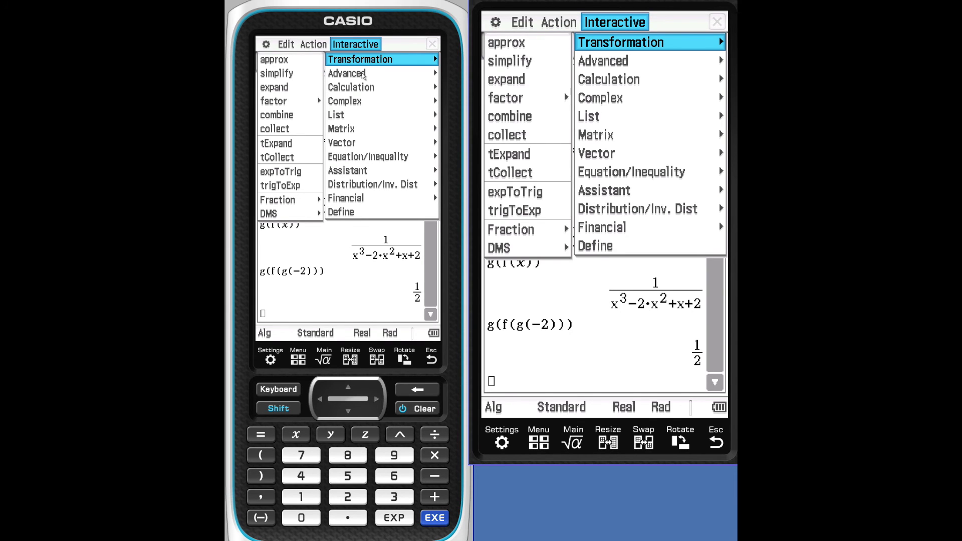
left_click(363, 74)
left_click(366, 89)
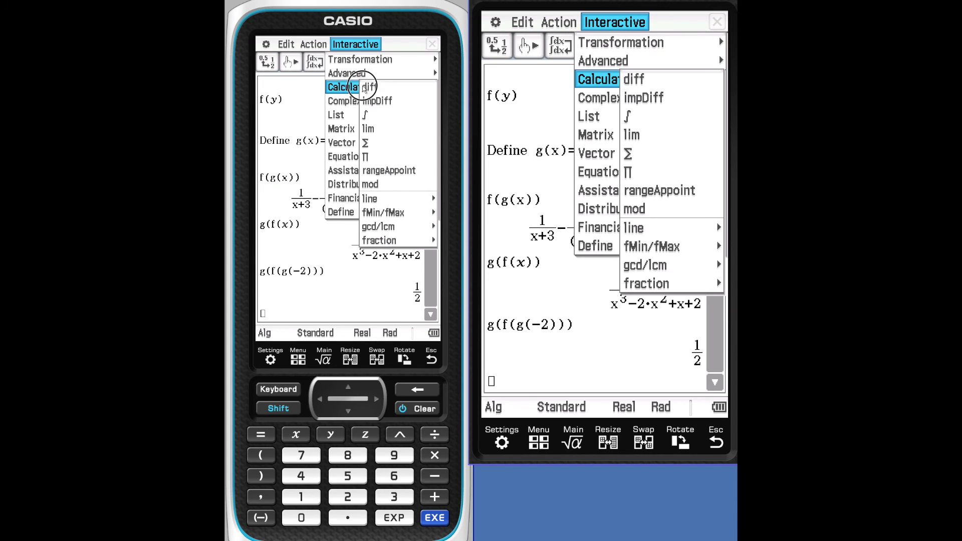
left_click(351, 103)
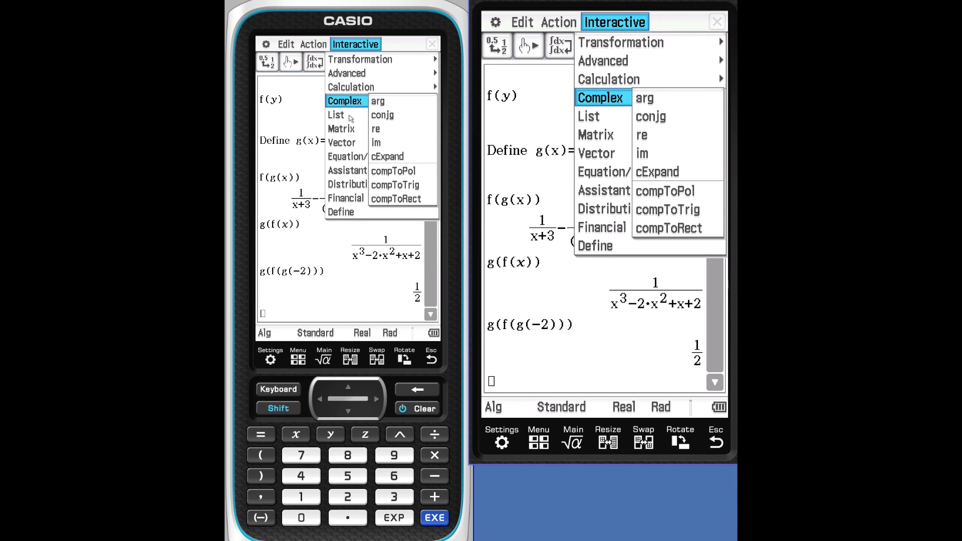
left_click(351, 116)
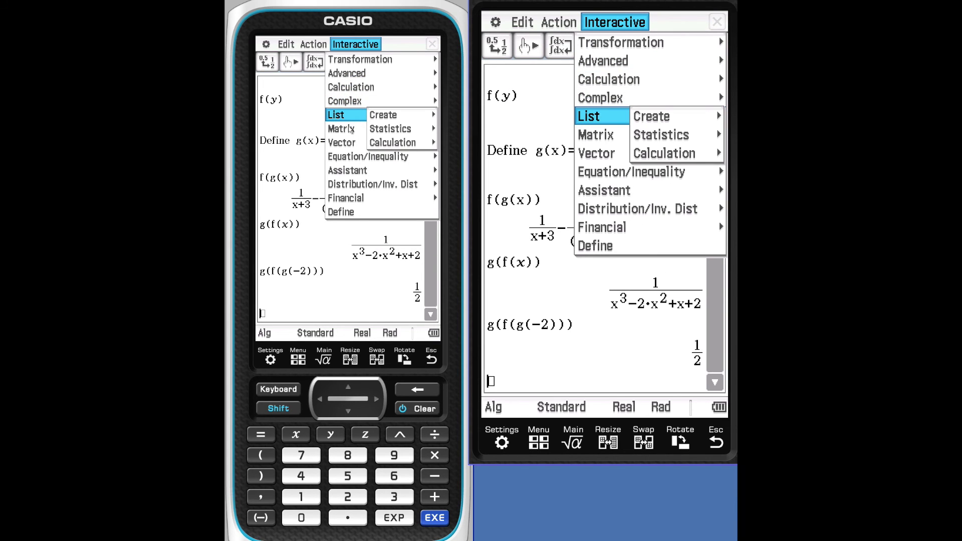
left_click(351, 130)
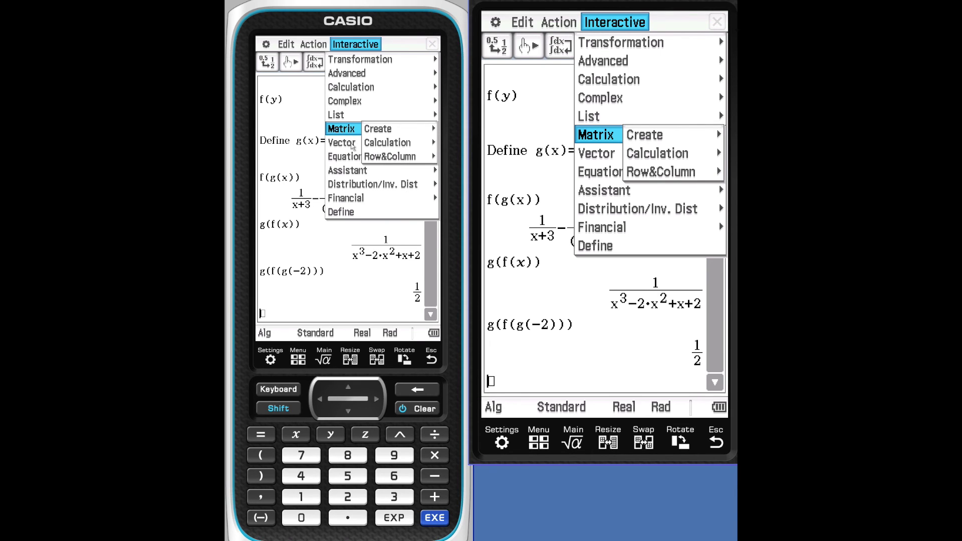
Browse the Vector, Equation/Inequality, Assistant, Distribution and Financial submenus, then close the menu
left_click(353, 145)
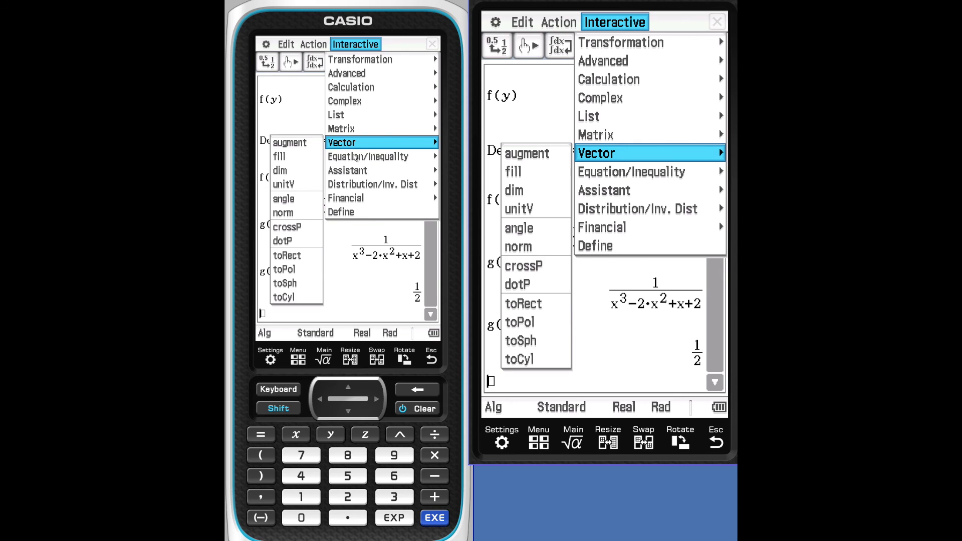
left_click(355, 157)
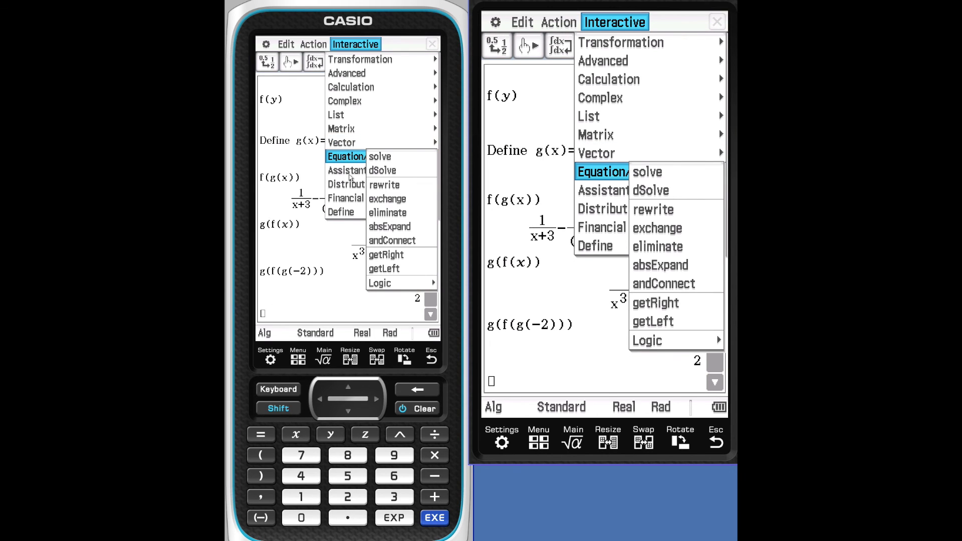
left_click(350, 173)
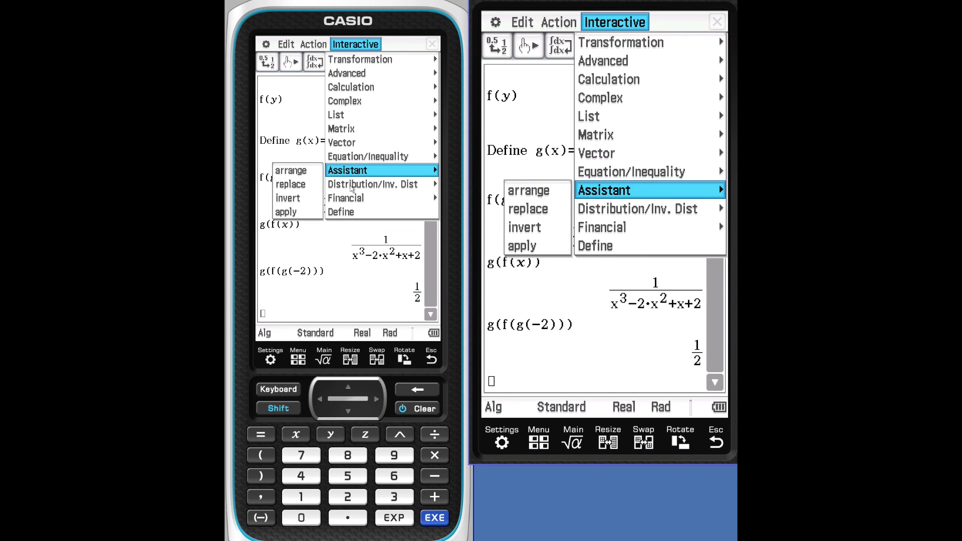
left_click(352, 185)
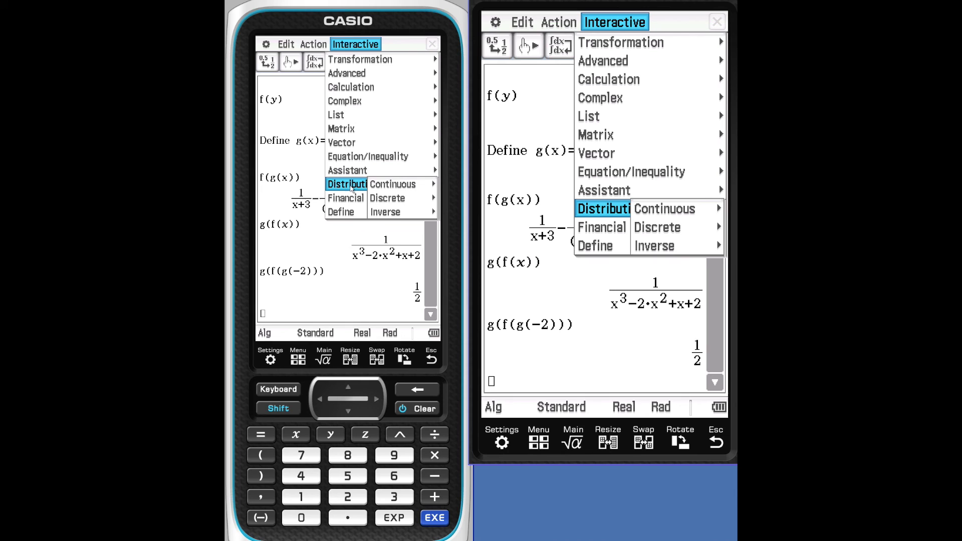
left_click(345, 199)
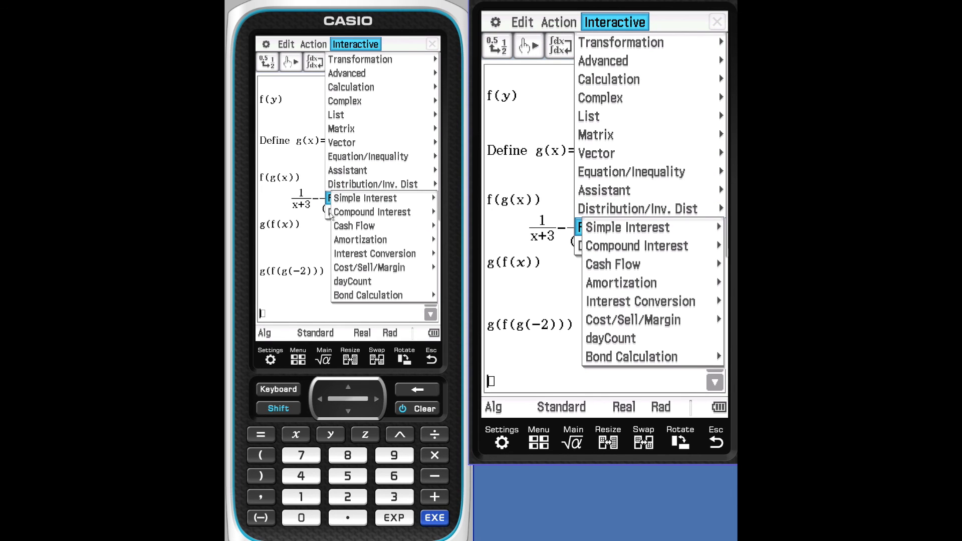
left_click(297, 240)
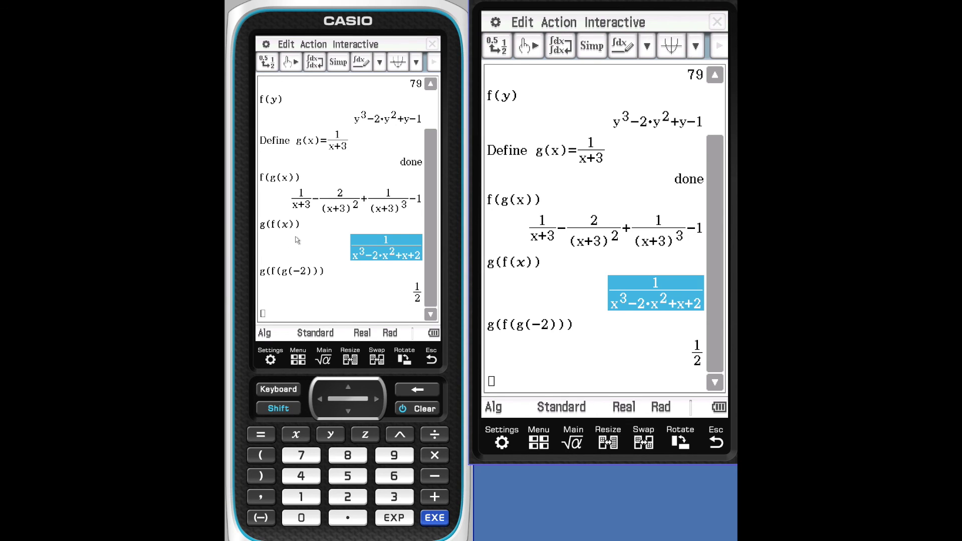